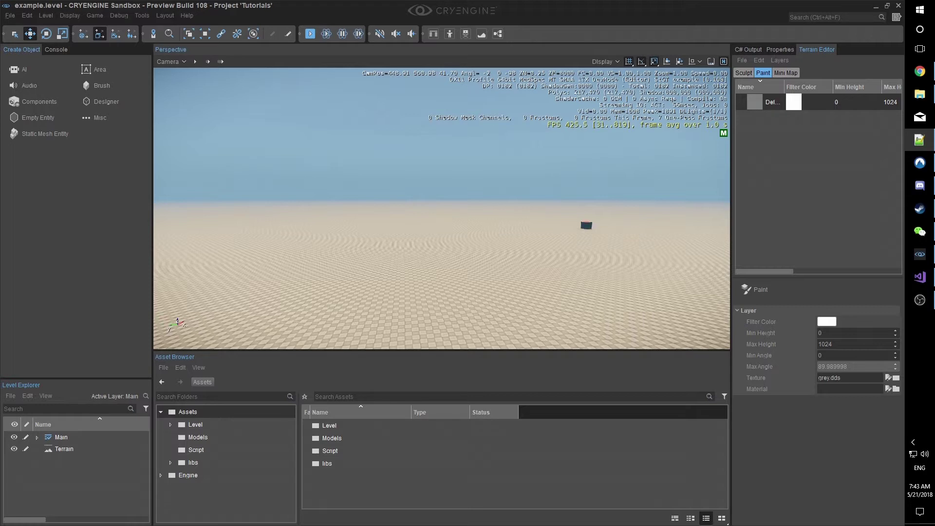
Step: Create a new folder named Textures in the project's Assets folder
right_click(378, 434)
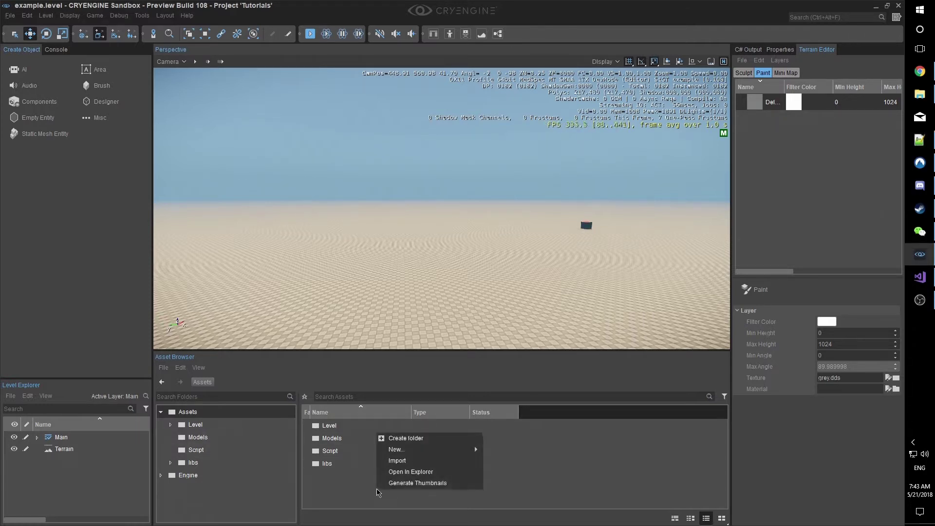
left_click(407, 439)
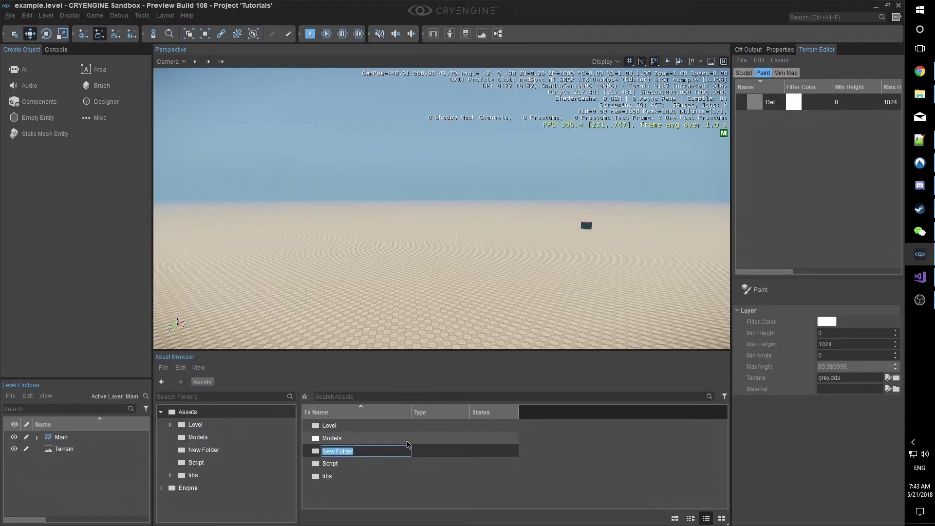
type("Textures")
key("Return")
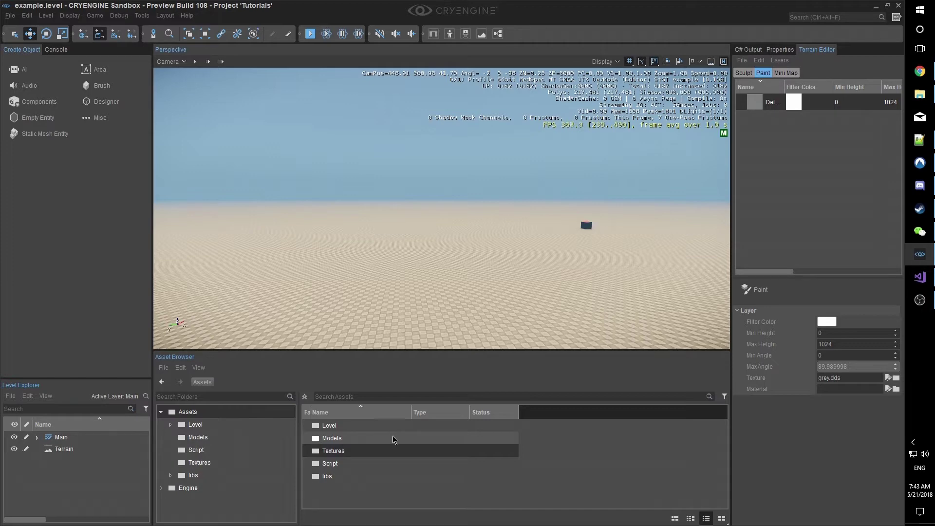
Step: Import the TexturesCom_RocksArid0143_2_seamless_S image from the CGTextures folder into the Textures folder as a texture
double_click(395, 451)
right_click(386, 453)
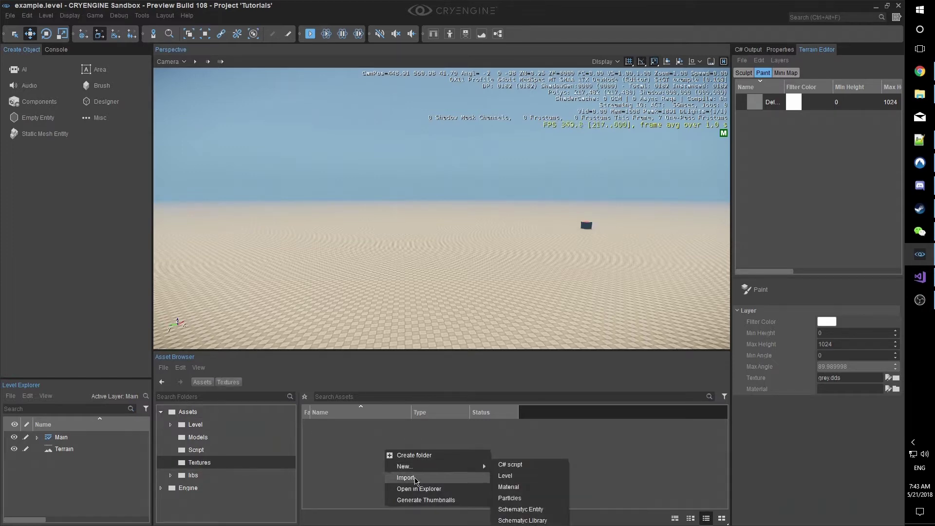
left_click(412, 477)
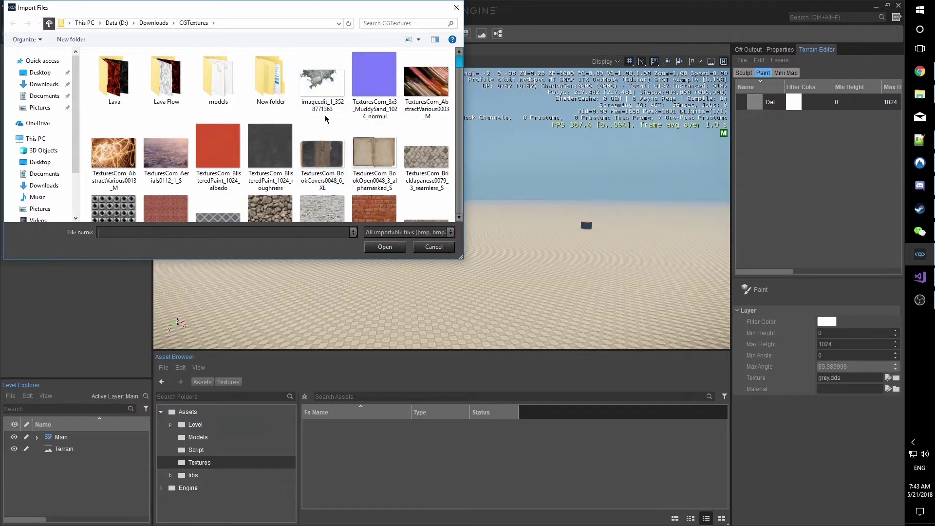
scroll(325, 115, "down", 3)
scroll(326, 115, "down", 3)
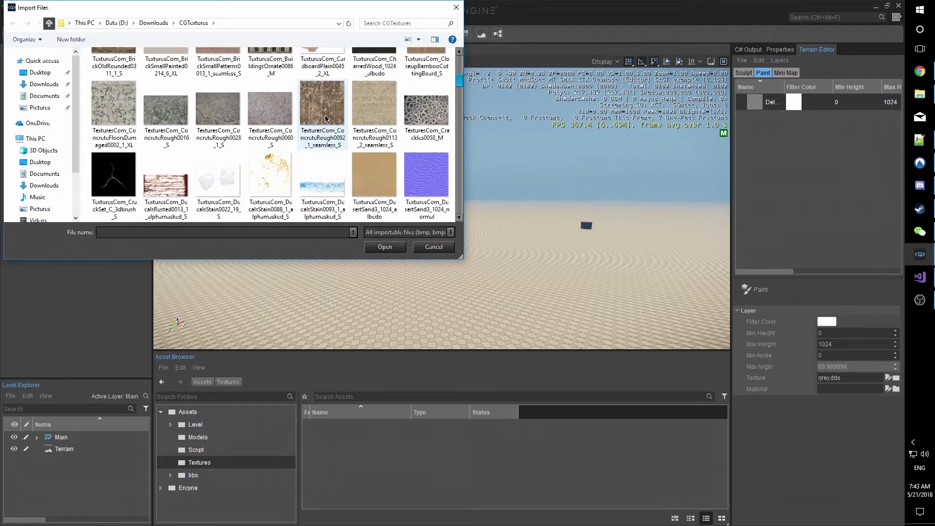
scroll(325, 115, "down", 3)
scroll(325, 118, "down", 6)
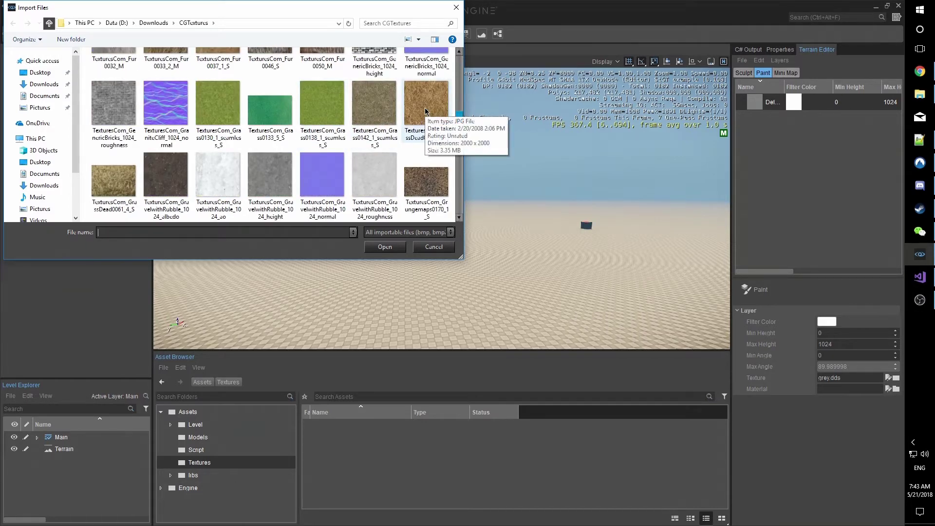
scroll(414, 116, "down", 3)
scroll(390, 123, "down", 6)
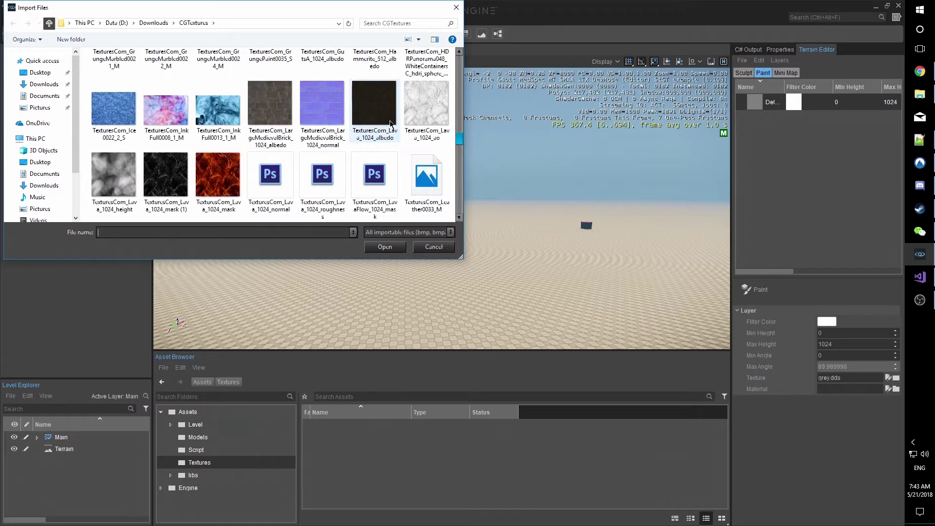
scroll(390, 123, "down", 6)
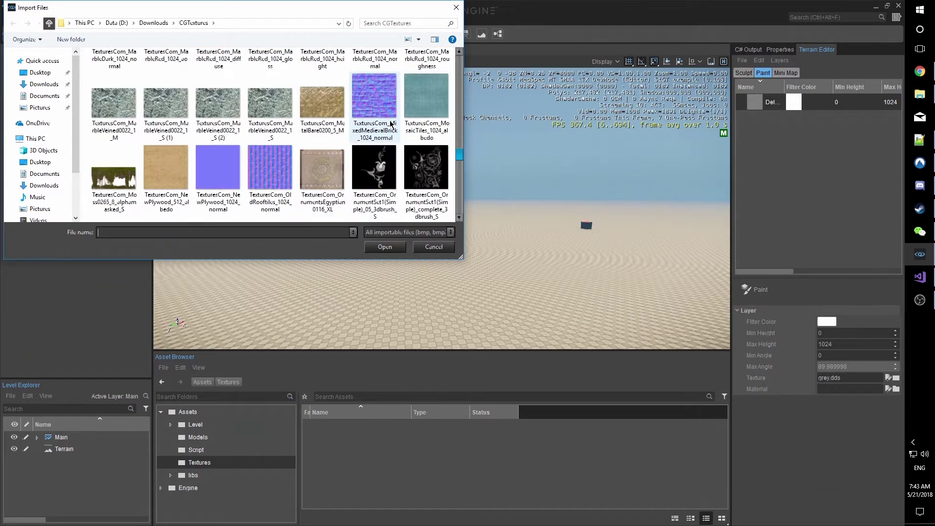
scroll(389, 127, "down", 2)
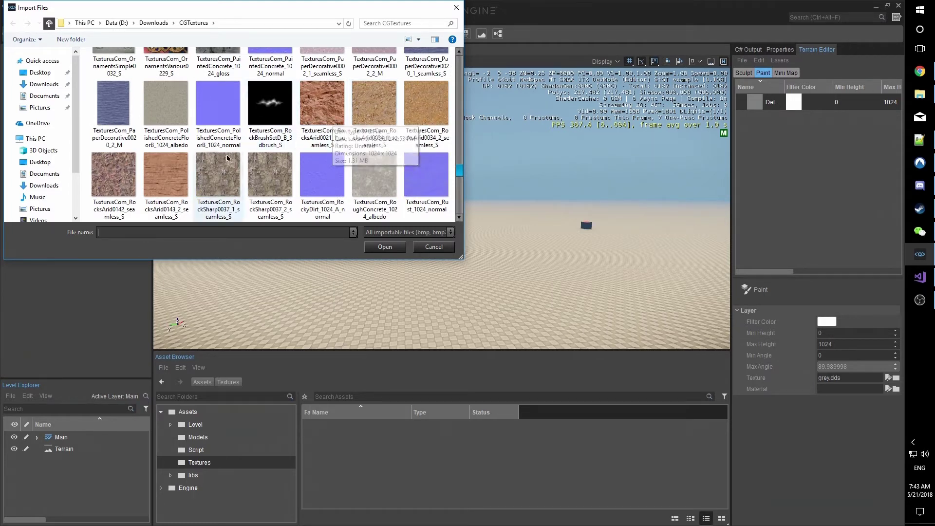
left_click(177, 182)
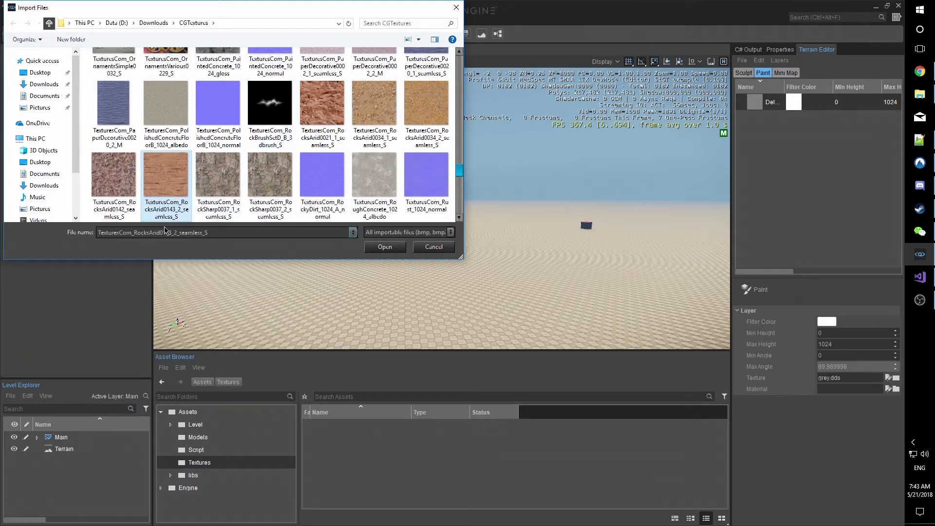
double_click(168, 188)
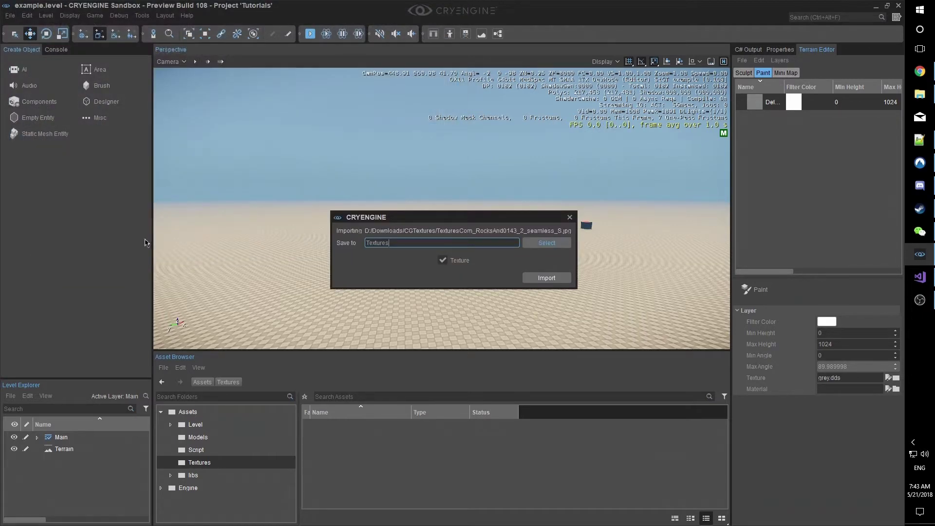
left_click(535, 278)
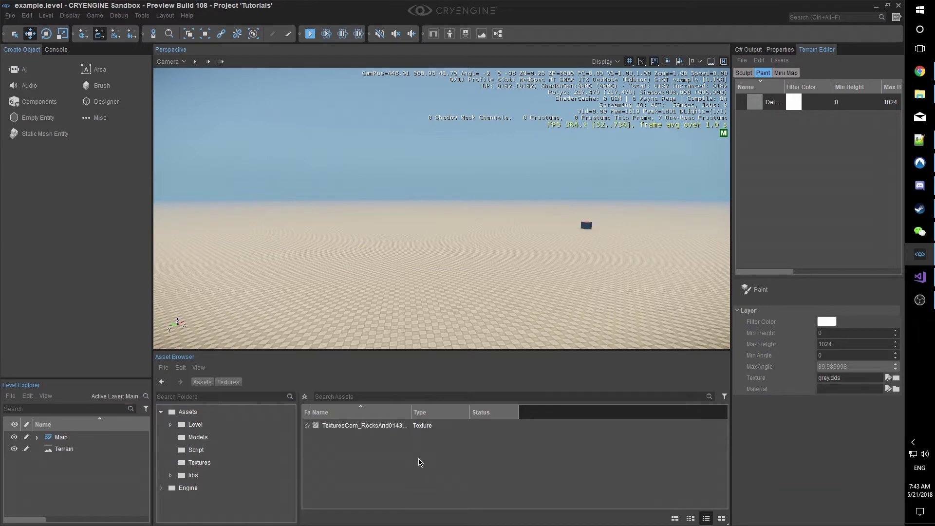
Step: Open the imported rock texture's settings and set its preset to Terrain_Albedo_HighPassed
mouse_move(369, 433)
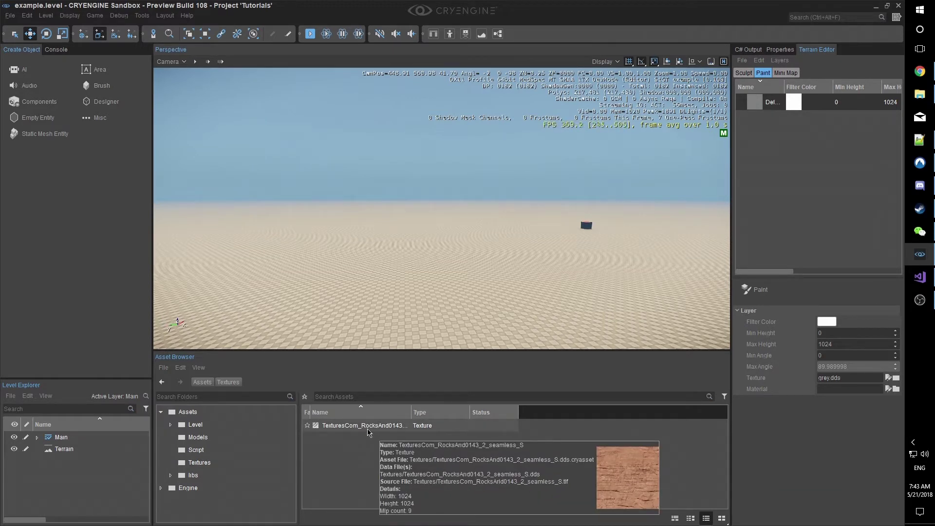
double_click(369, 429)
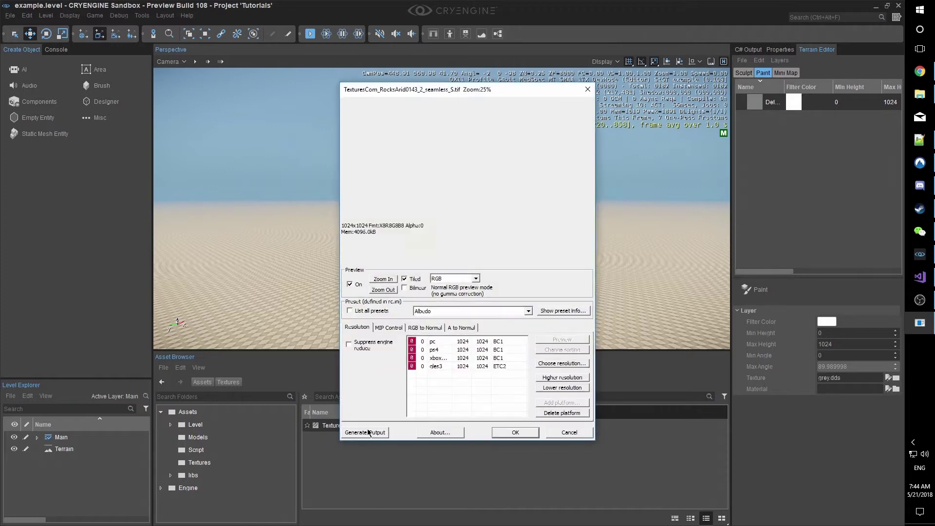
left_click_drag(449, 91, 339, 71)
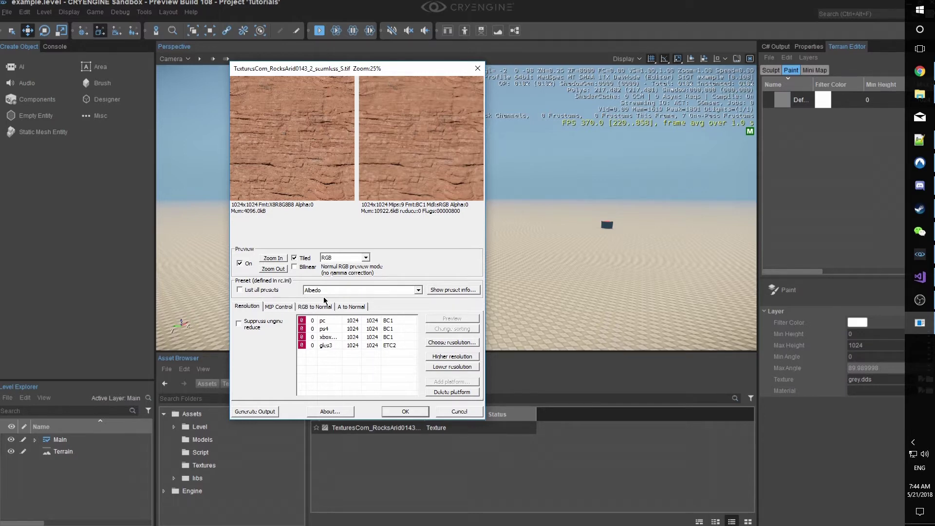
left_click(413, 294)
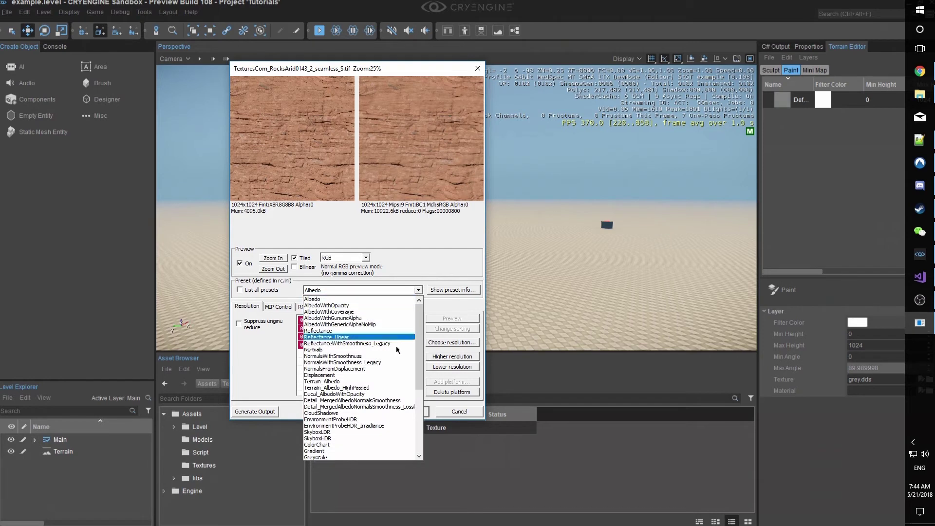
left_click(375, 388)
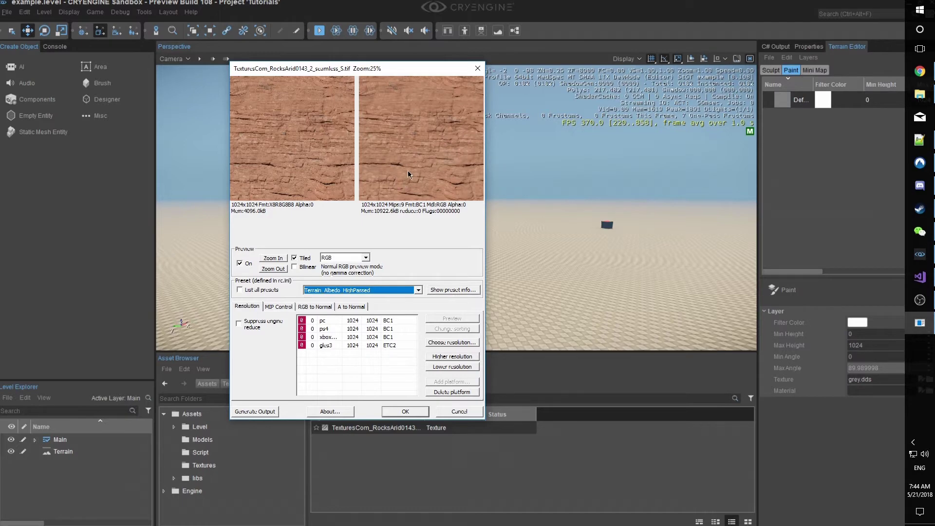
Step: Try the Terrain_Albedo preset on the rock texture
left_click(418, 290)
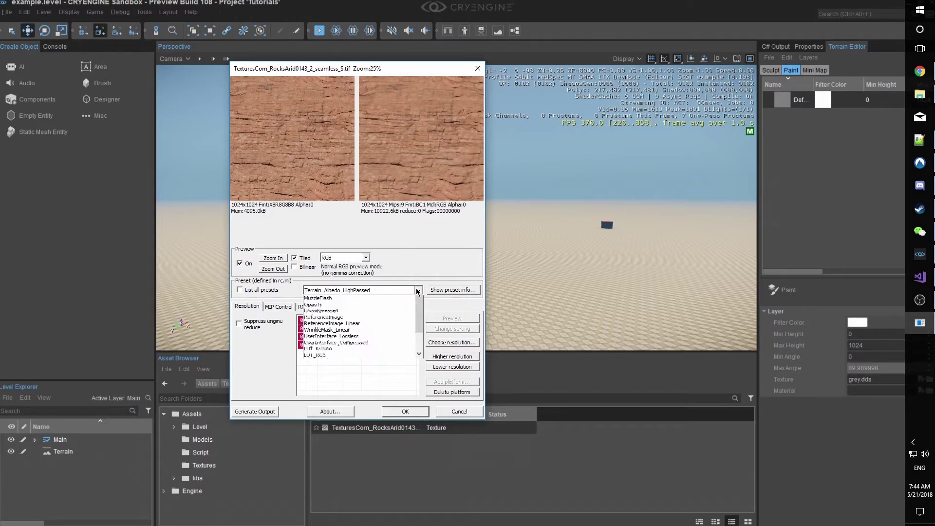
scroll(360, 341, "up", 1)
left_click(359, 312)
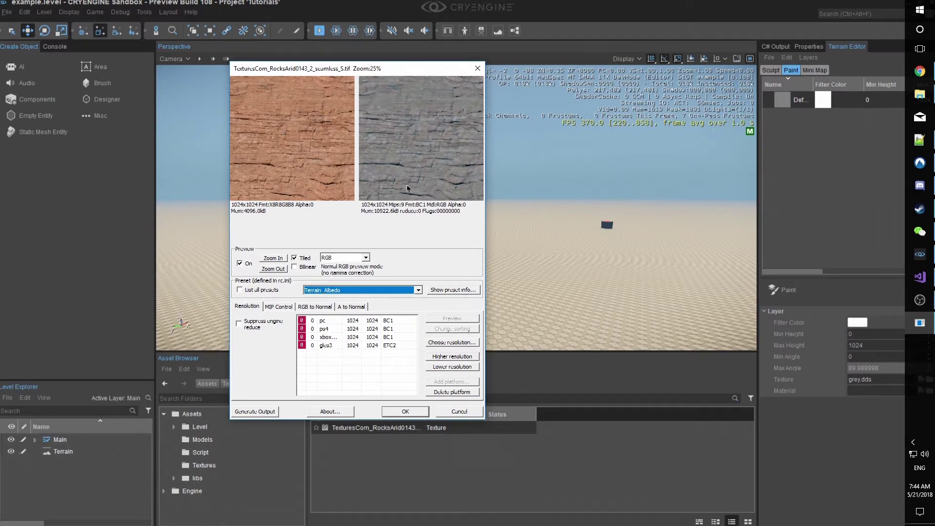
Step: Set the rock texture's preset back to Terrain_Albedo_HighPassed, generate the output and accept the settings
left_click(418, 290)
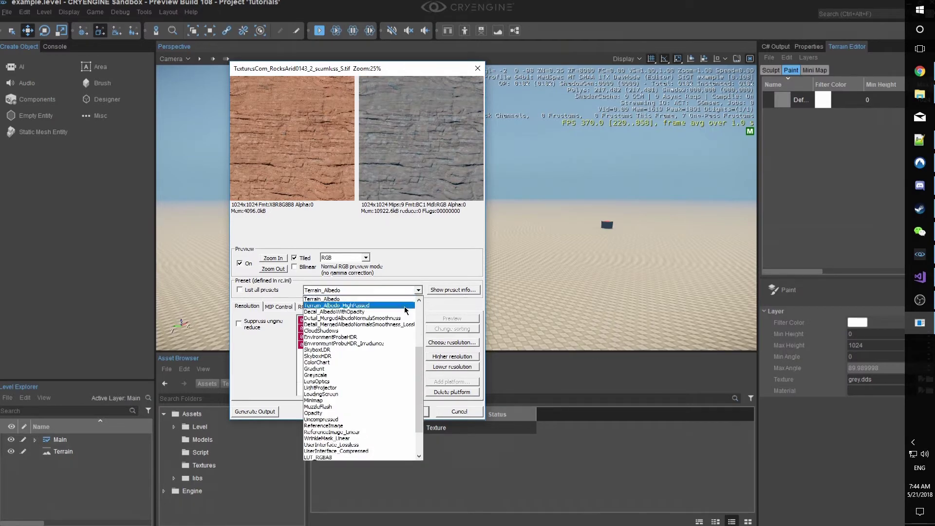
left_click(394, 306)
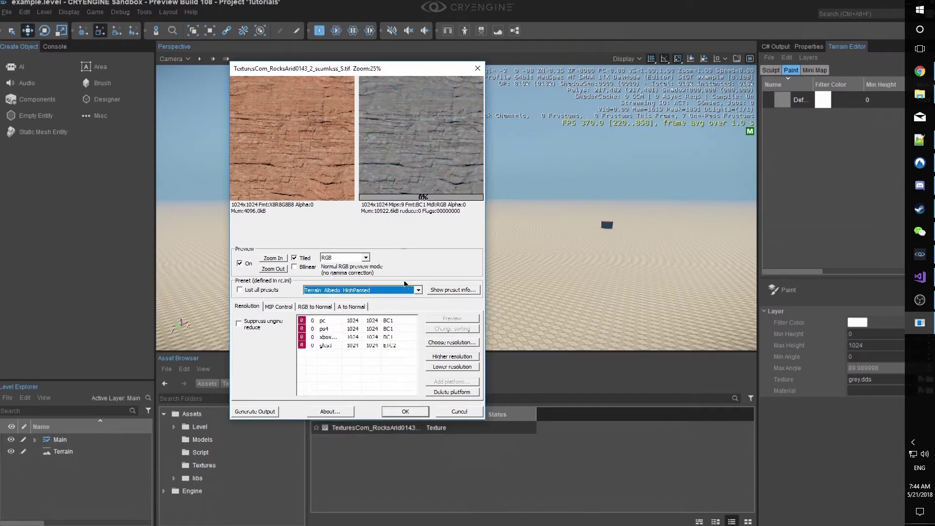
left_click(263, 413)
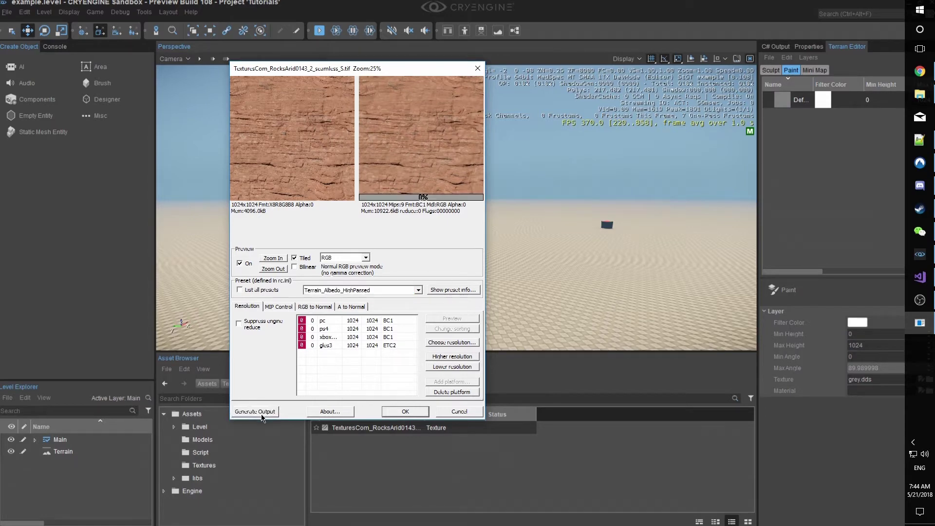
left_click(389, 415)
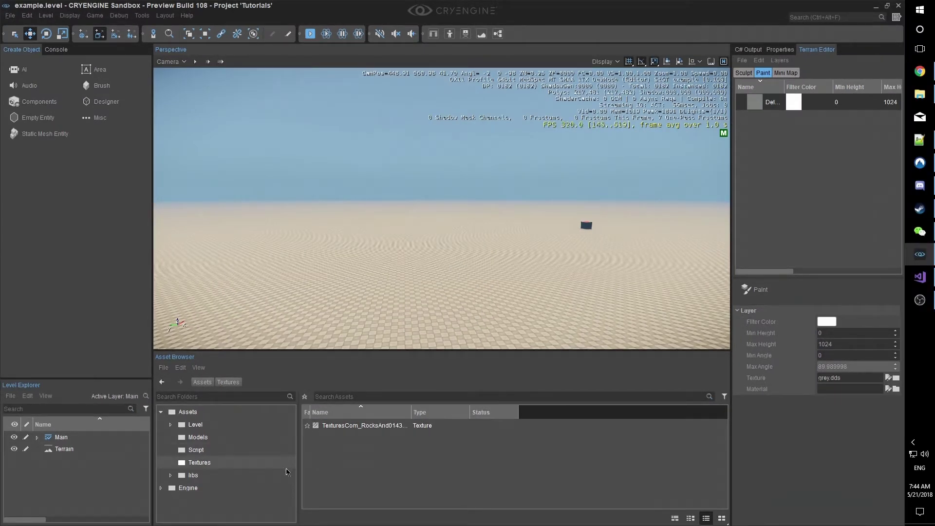
Step: Create a new material named rock in the Textures folder
right_click(367, 461)
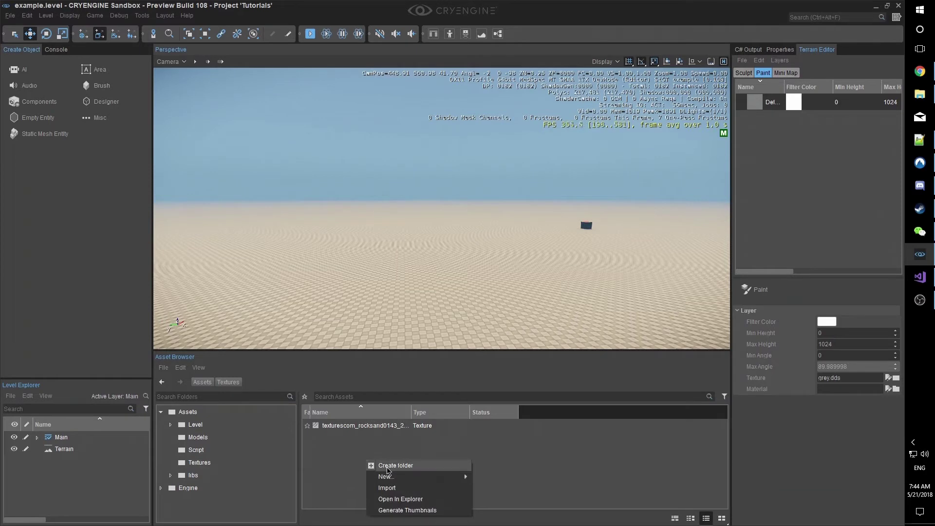
mouse_move(394, 477)
left_click(493, 487)
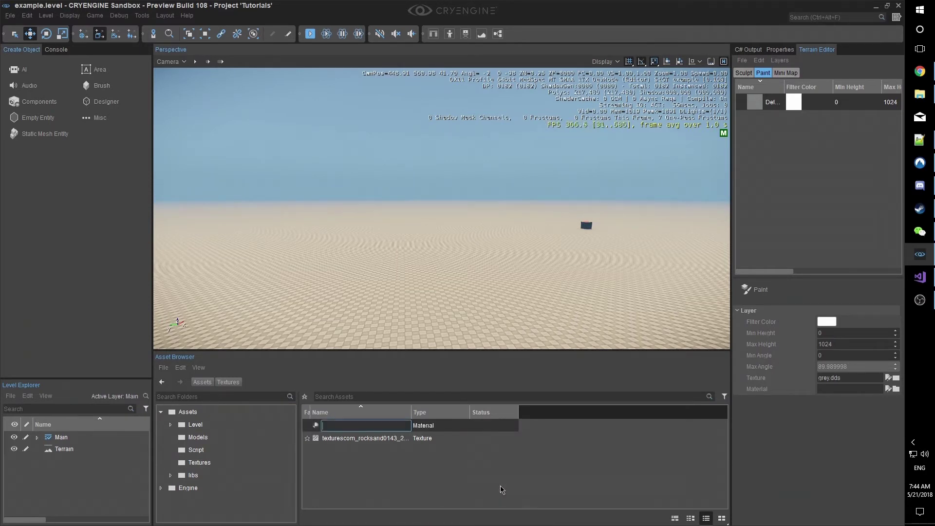
type("rock")
key("Return")
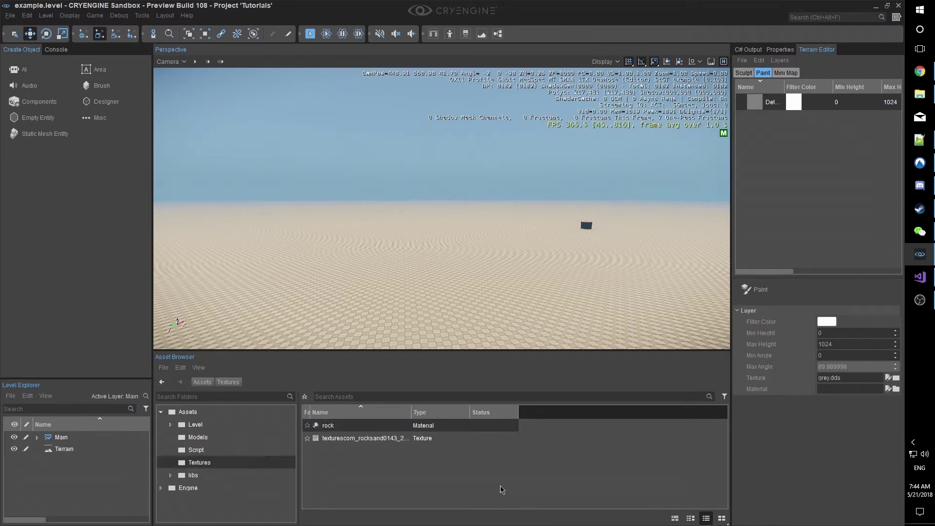
Step: Open the rock material and assign the imported RocksArid0143 texture from the Textures folder as its Diffuse map
double_click(379, 428)
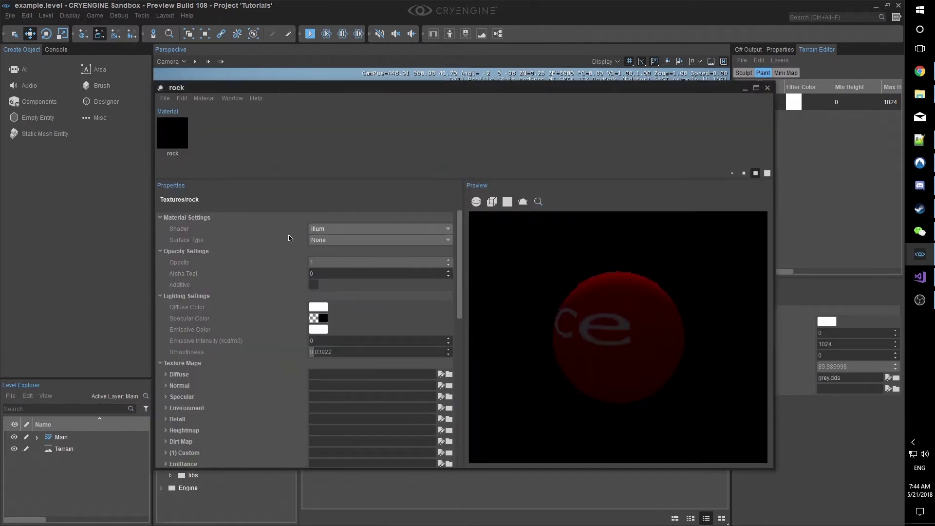
left_click(450, 374)
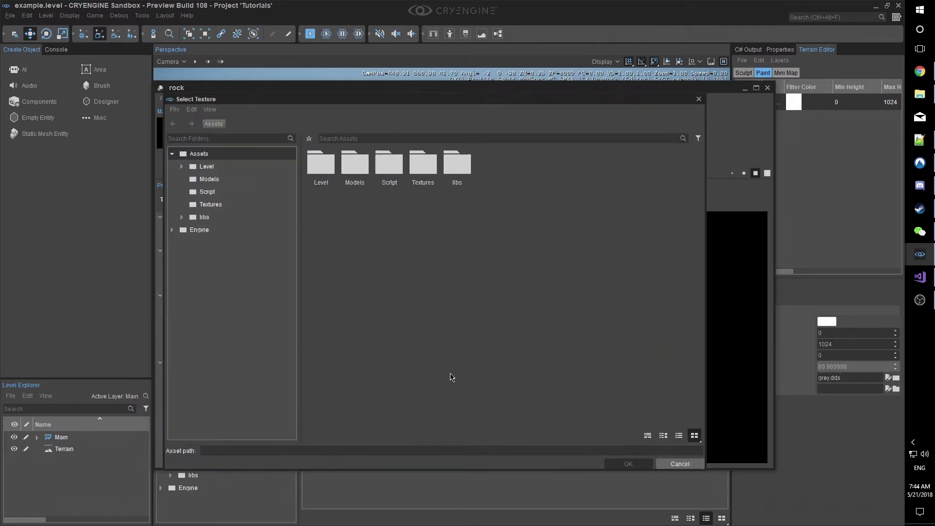
double_click(425, 171)
double_click(361, 168)
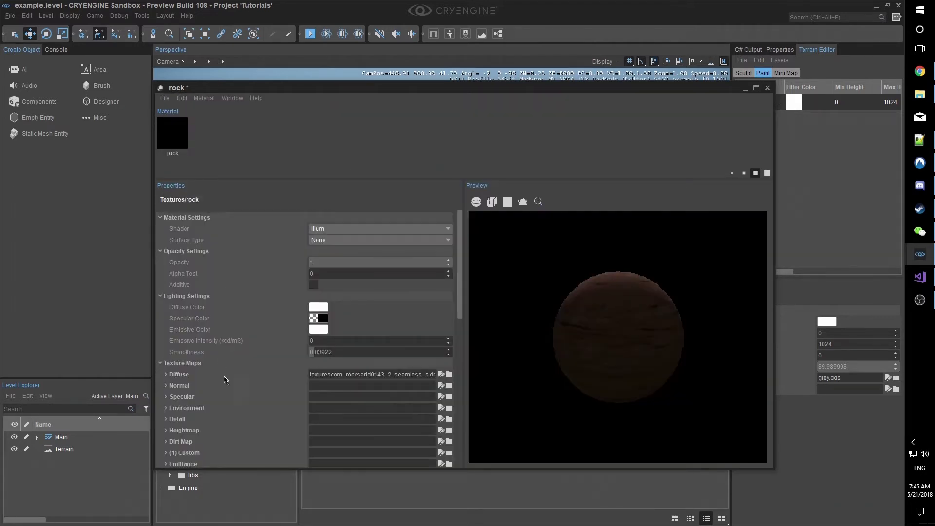
Step: Examine the rock material on the preview sphere from different distances and under different lighting
left_click_drag(643, 359, 643, 359)
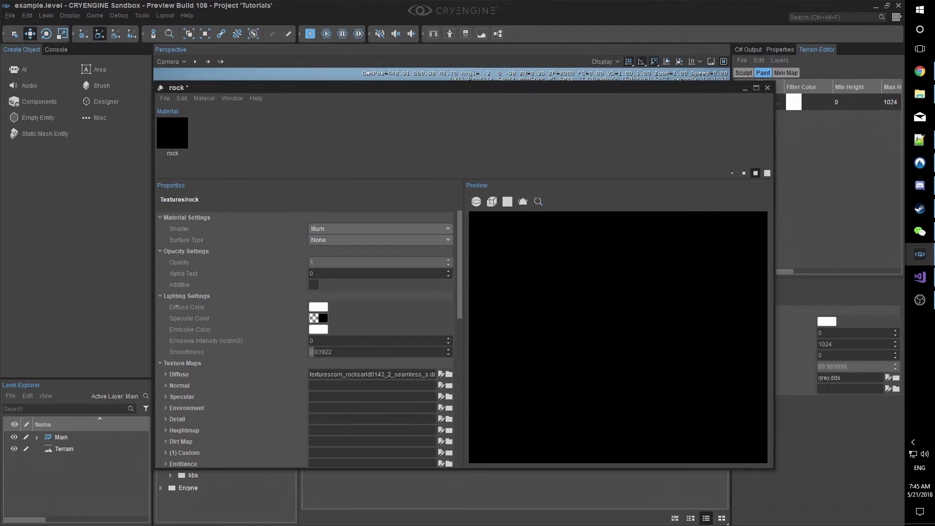
scroll(618, 337, "up", 3)
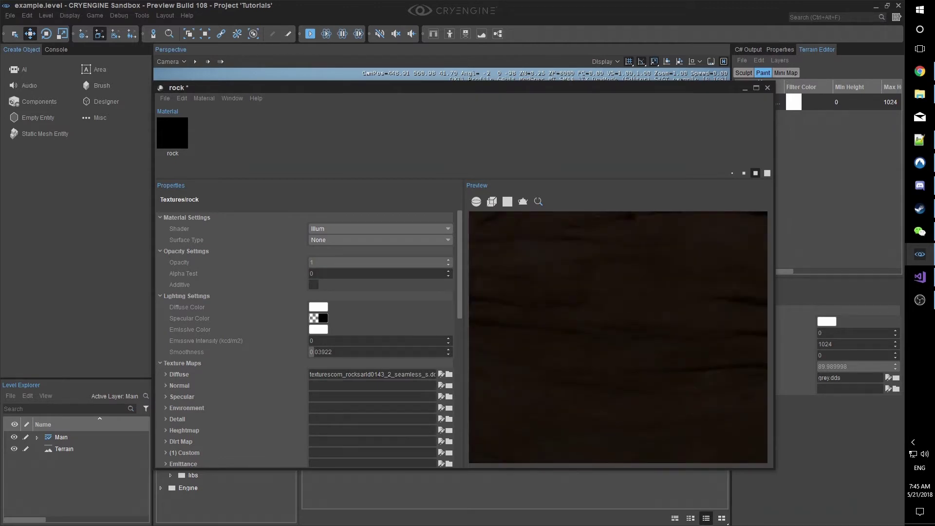
scroll(618, 337, "down", 5)
left_click_drag(674, 327, 631, 142)
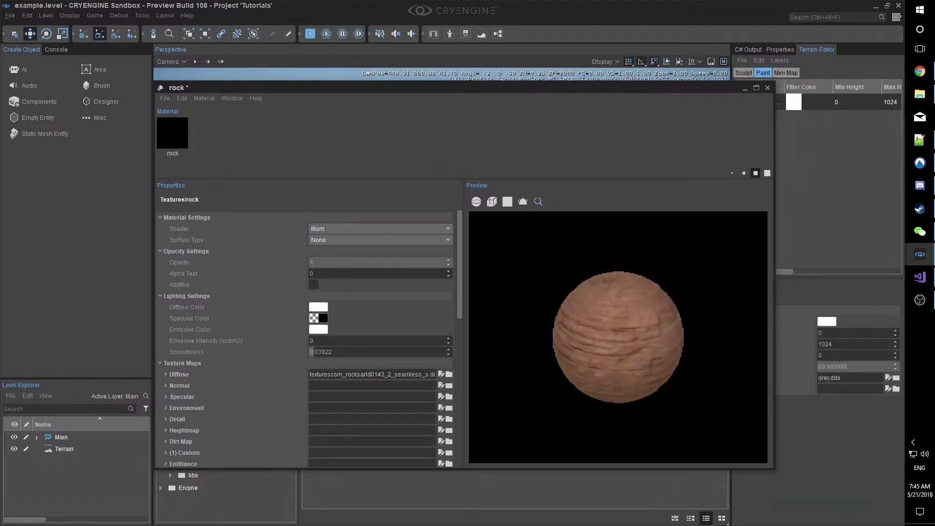
left_click_drag(623, 343, 621, 334)
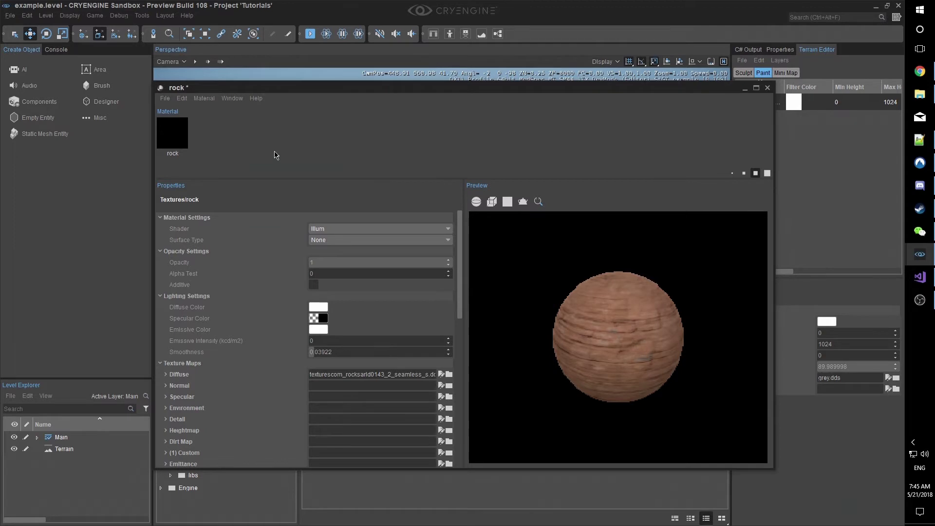
left_click_drag(565, 318, 566, 302)
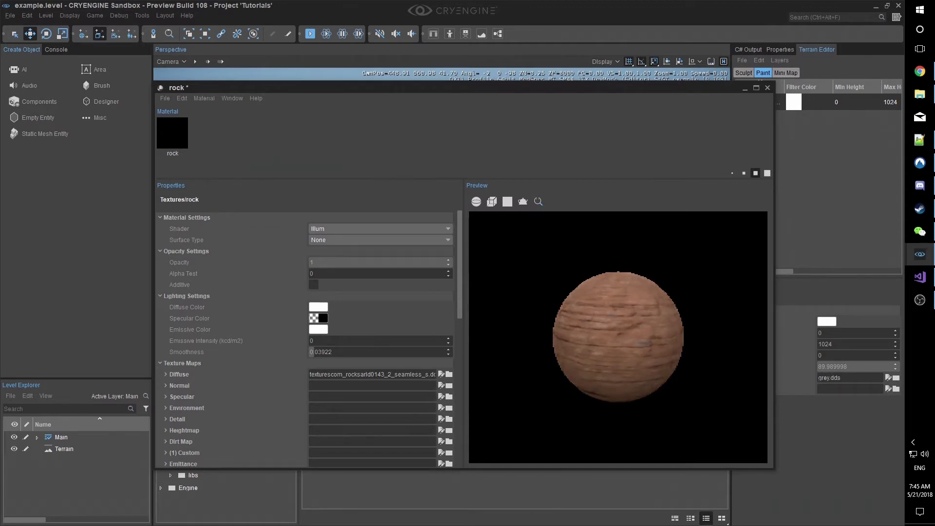
Step: Change the rock material's shader to Terrain.Layer, save the material and close its editor
left_click(399, 229)
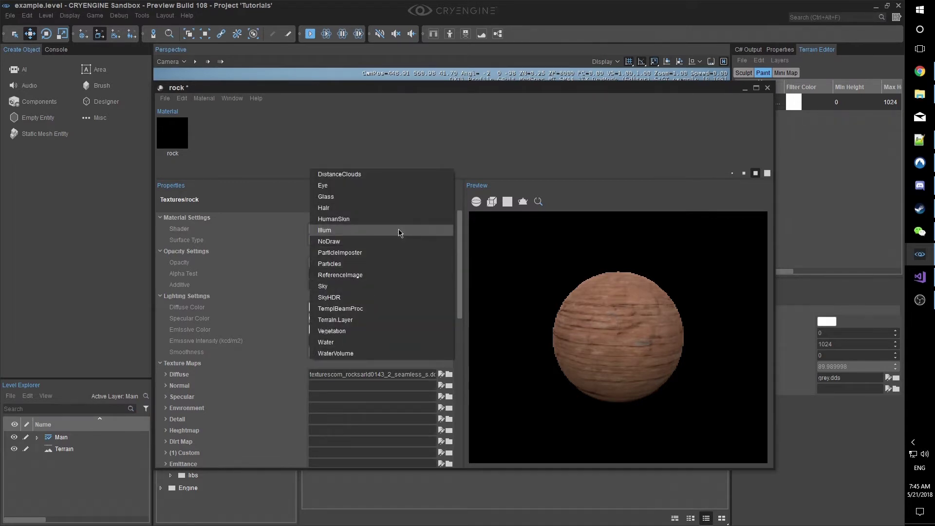
left_click(383, 320)
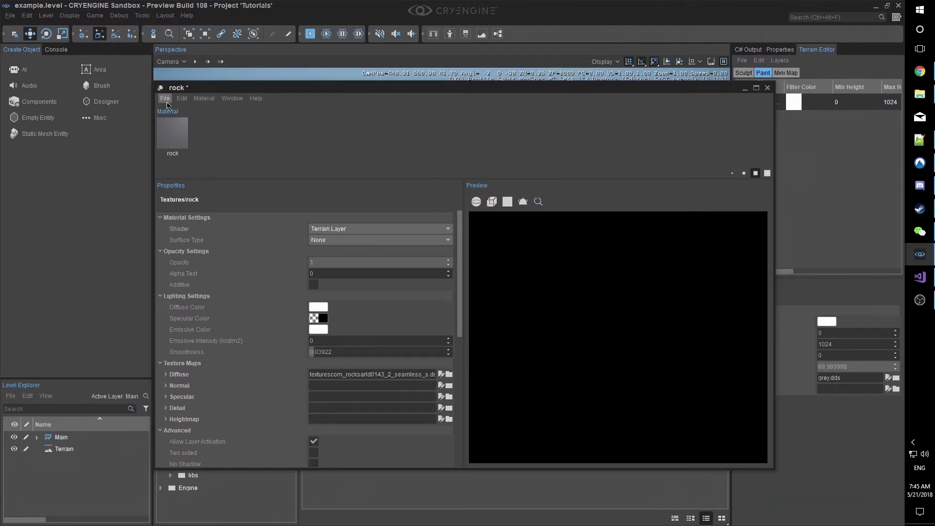
left_click(165, 99)
left_click(189, 154)
left_click(768, 87)
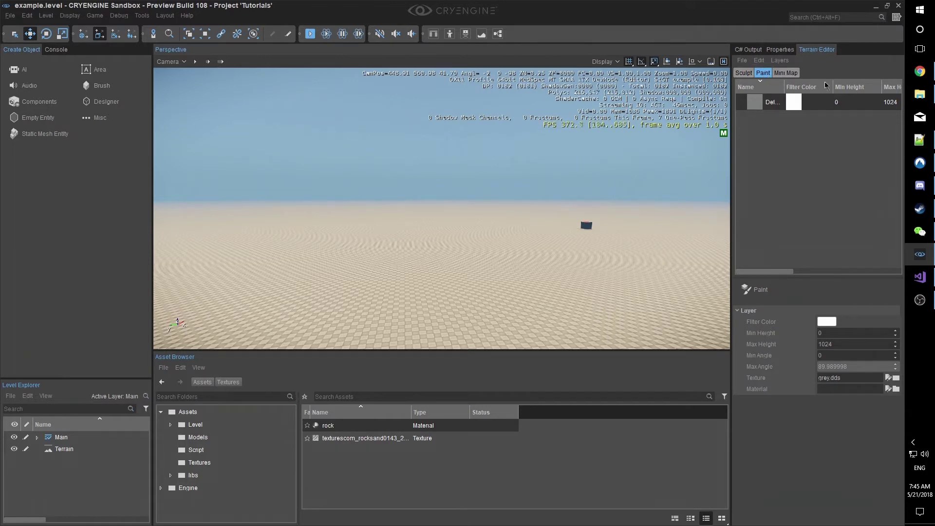
Step: Assign the rock material to the existing terrain layer and activate the terrain paint brush with a range of about 27.5
left_click(899, 389)
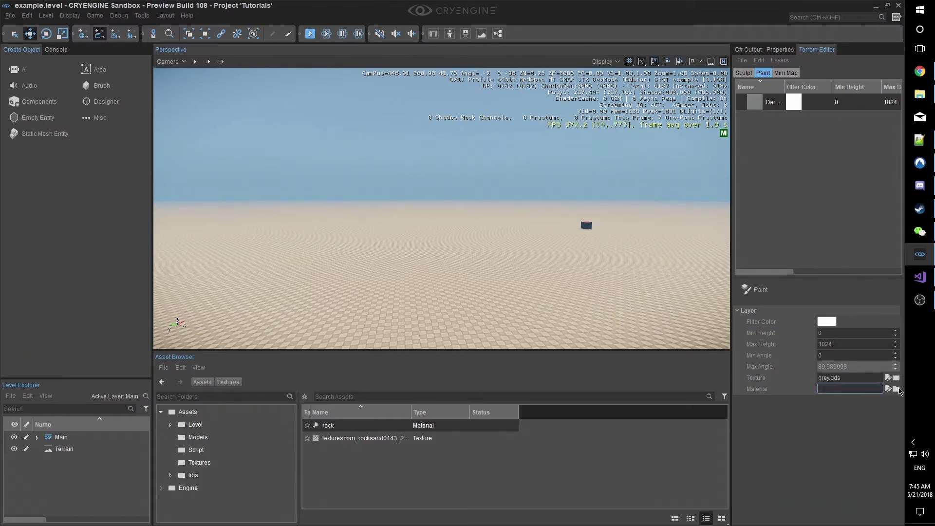
double_click(319, 167)
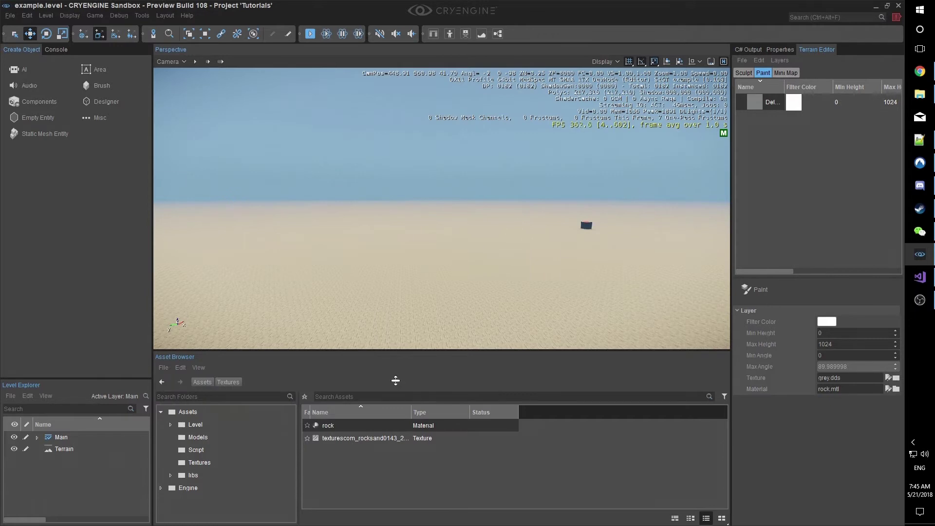
left_click(763, 290)
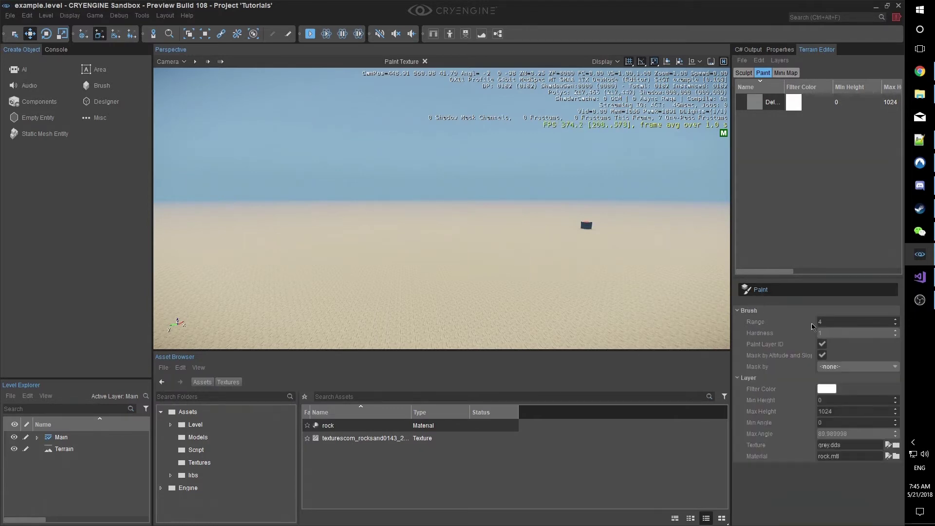
left_click_drag(818, 322, 821, 321)
Step: Examine the rock material on the terrain surface from different distances and angles
right_click_drag(482, 254, 473, 241)
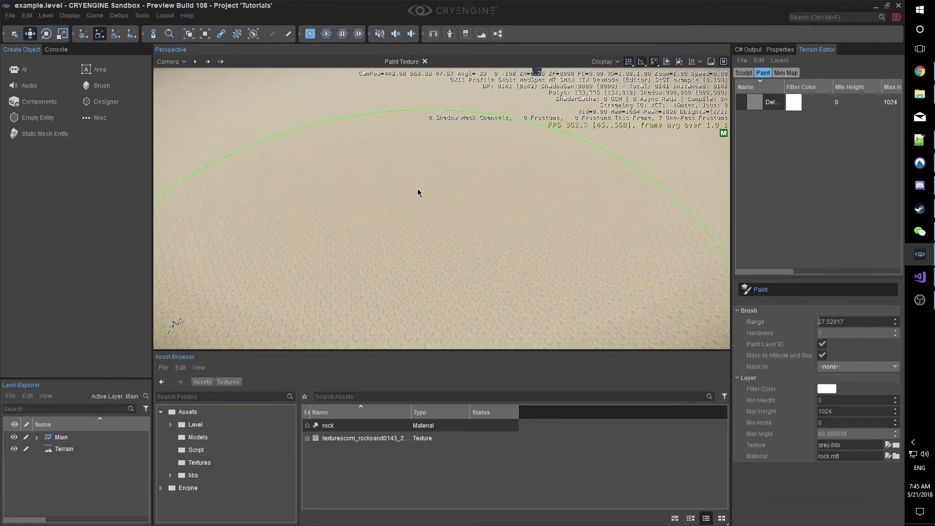
right_click_drag(426, 188, 424, 187)
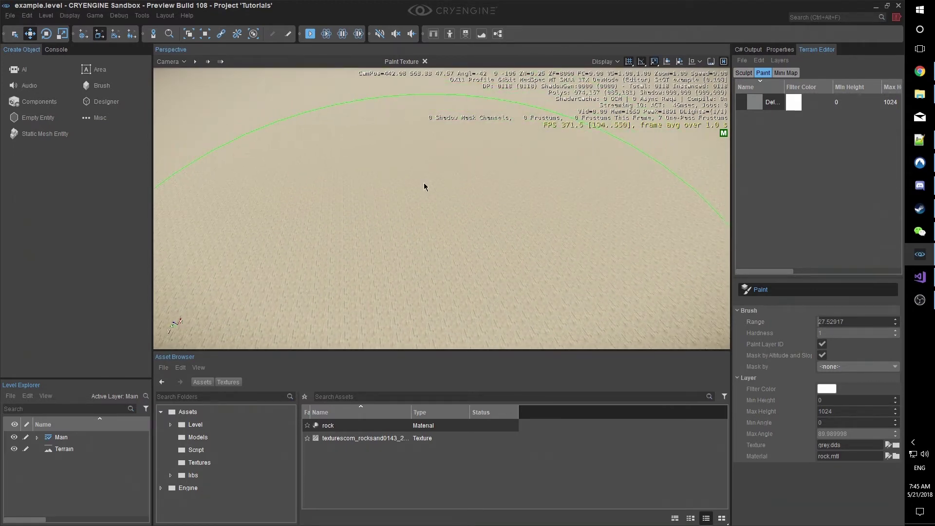
scroll(428, 175, "up", 10)
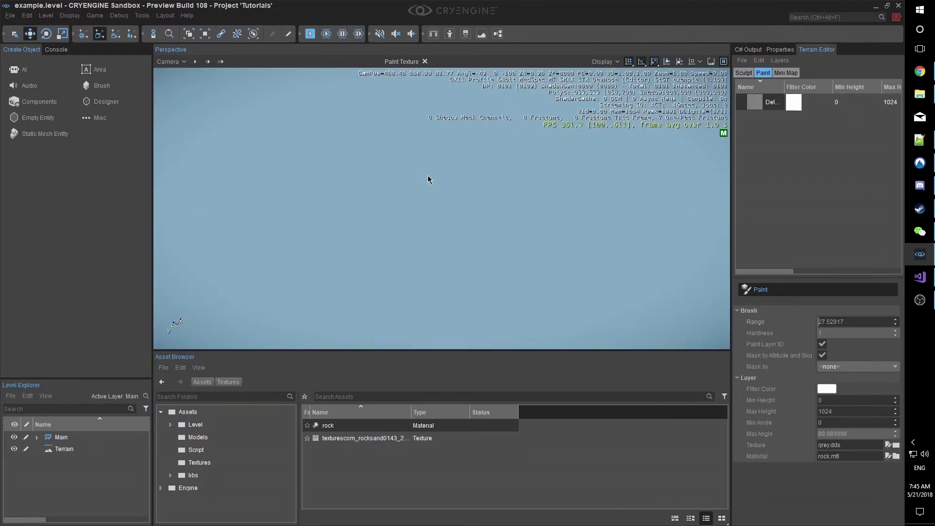
scroll(428, 176, "down", 1)
mouse_move(427, 175)
right_mouse_down()
mouse_move(282, 132)
mouse_move(258, 112)
mouse_move(405, 153)
mouse_move(425, 170)
right_mouse_up()
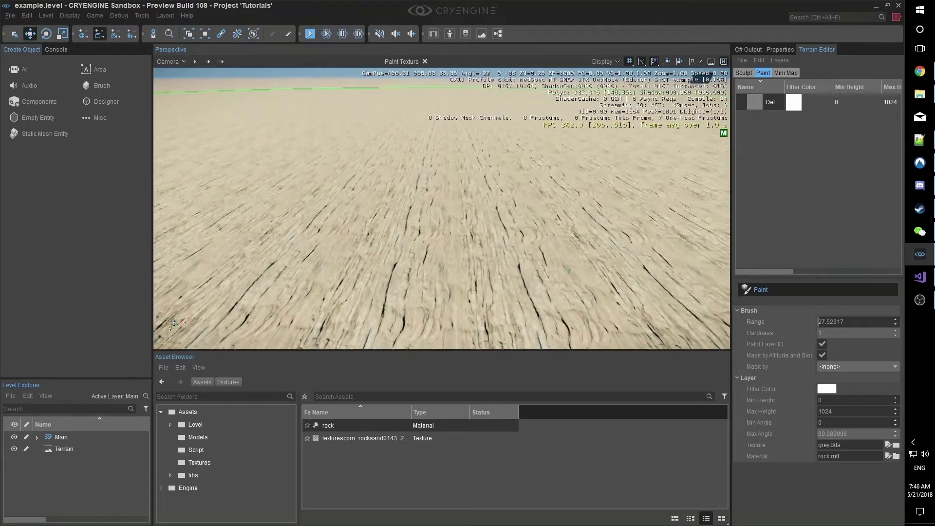